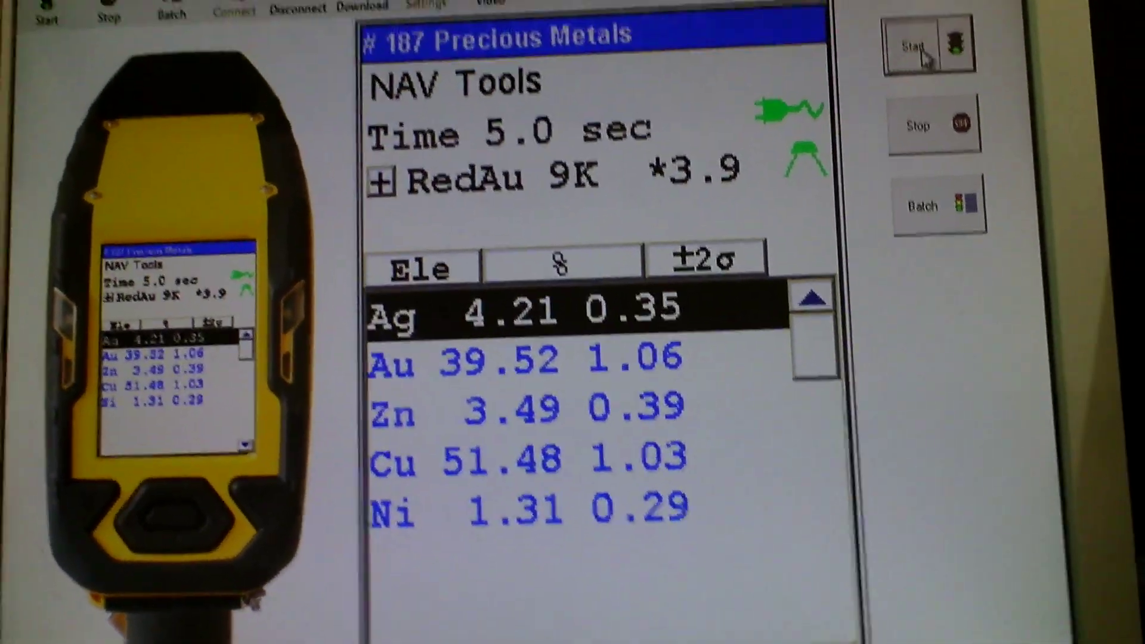
Step: Dismiss the old NAV Tools result and start a new Precious Metals measurement
click(930, 9)
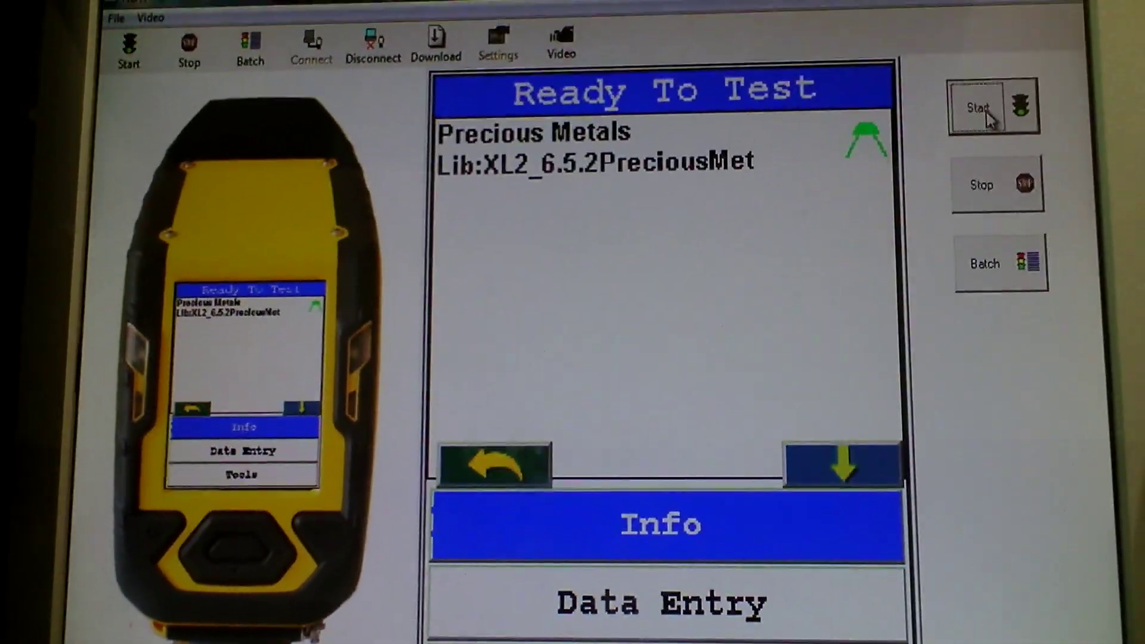
click(991, 109)
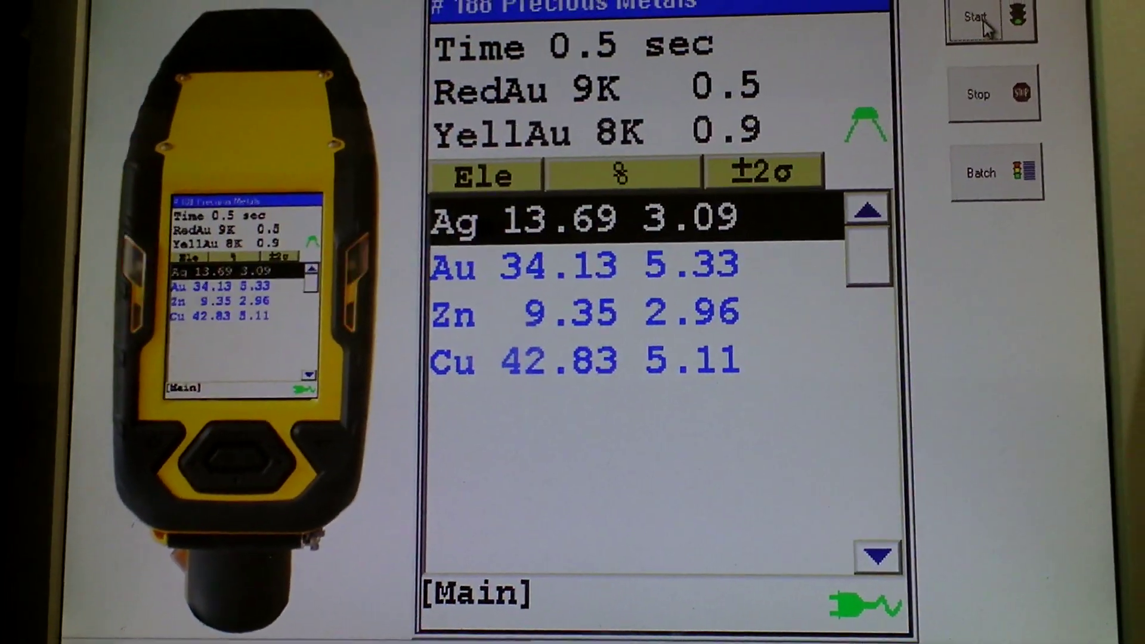